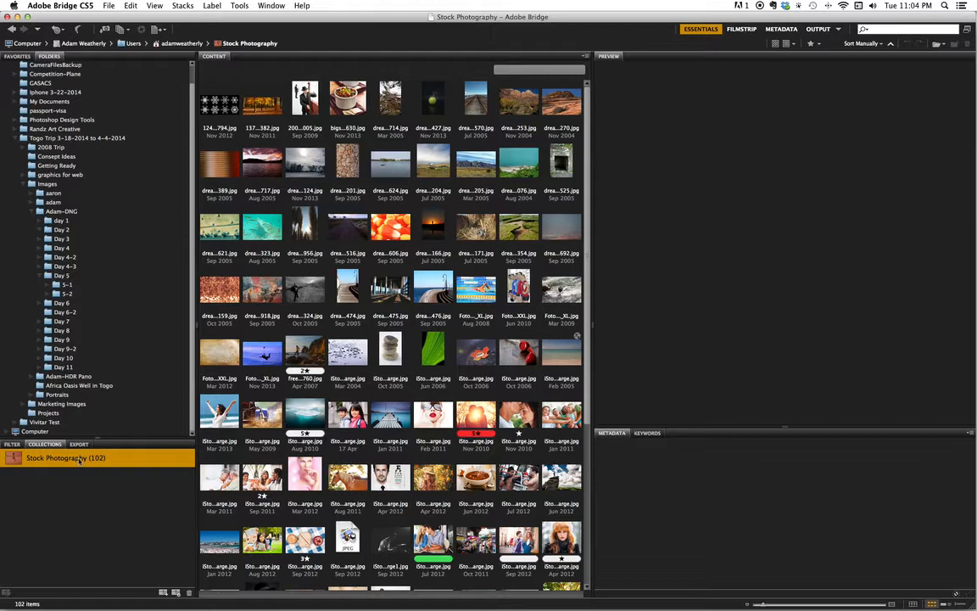
left_click(271, 6)
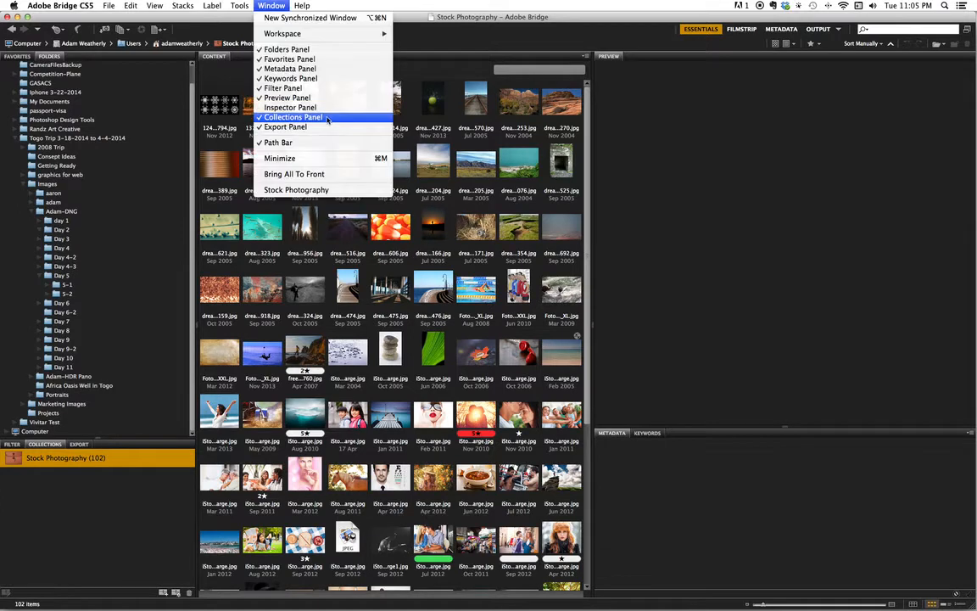
left_click(104, 509)
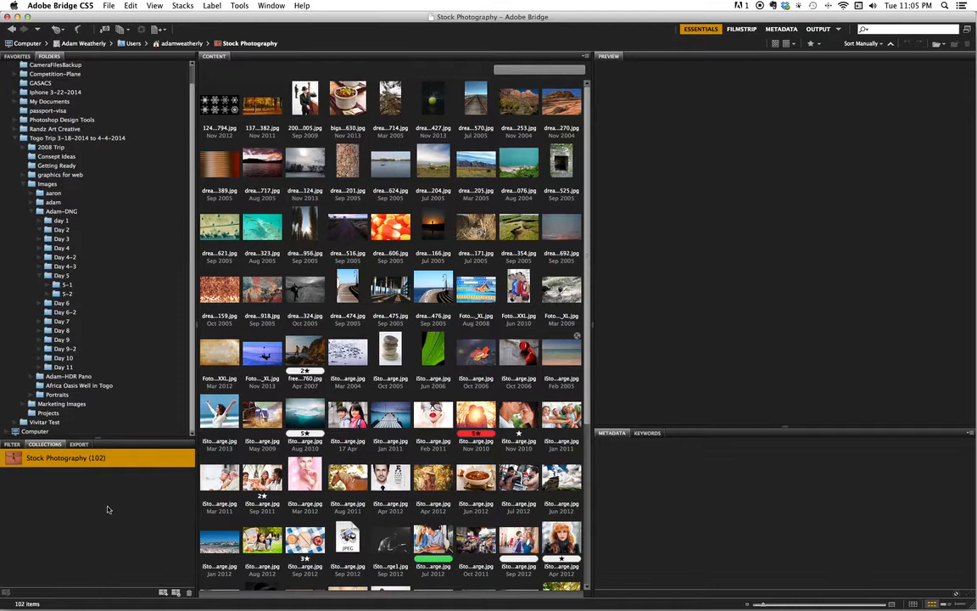
Step: Start a new smart collection, examine the list of available search criteria, and cancel without saving
left_click(176, 593)
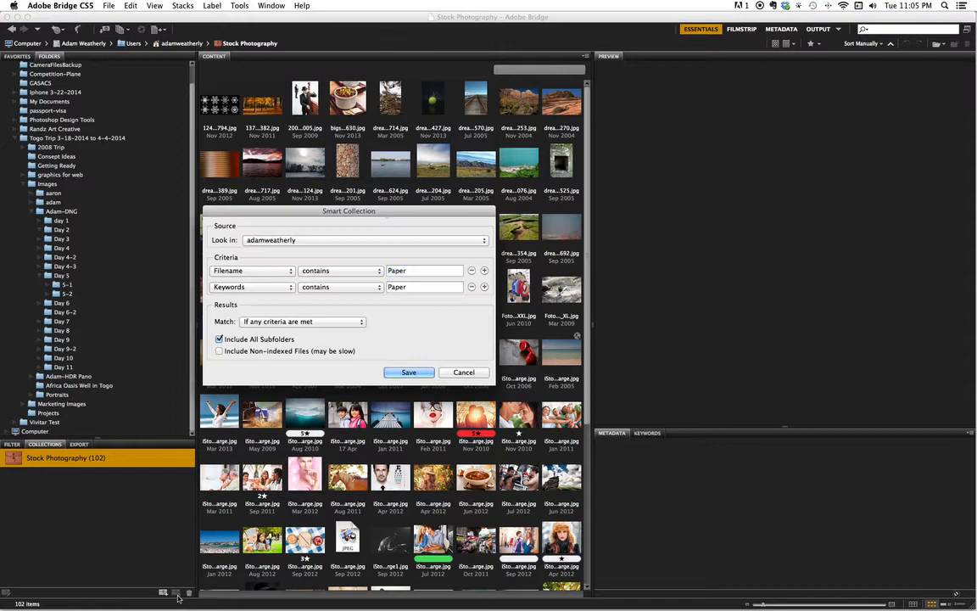
left_click_drag(338, 214, 363, 221)
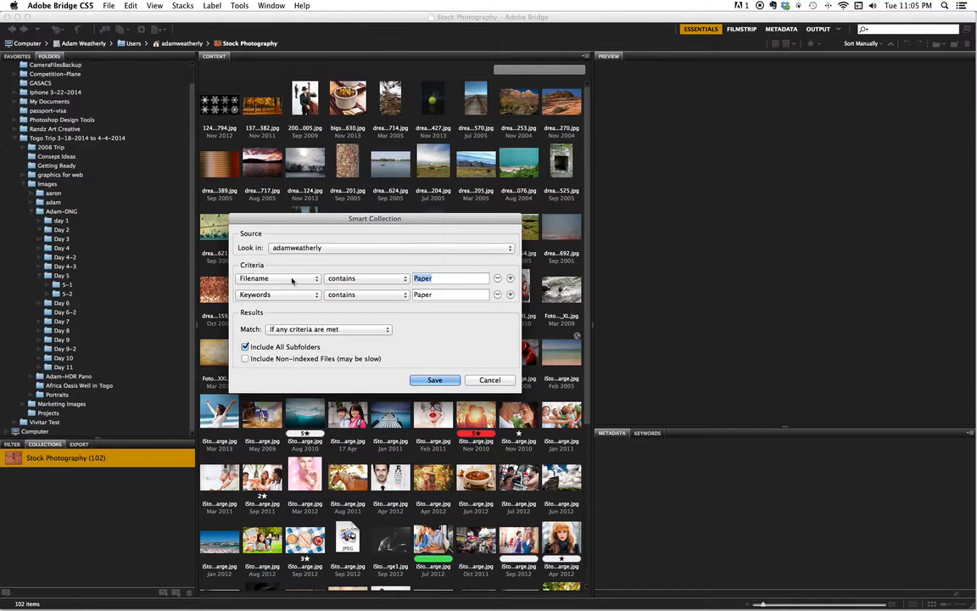
left_click(282, 278)
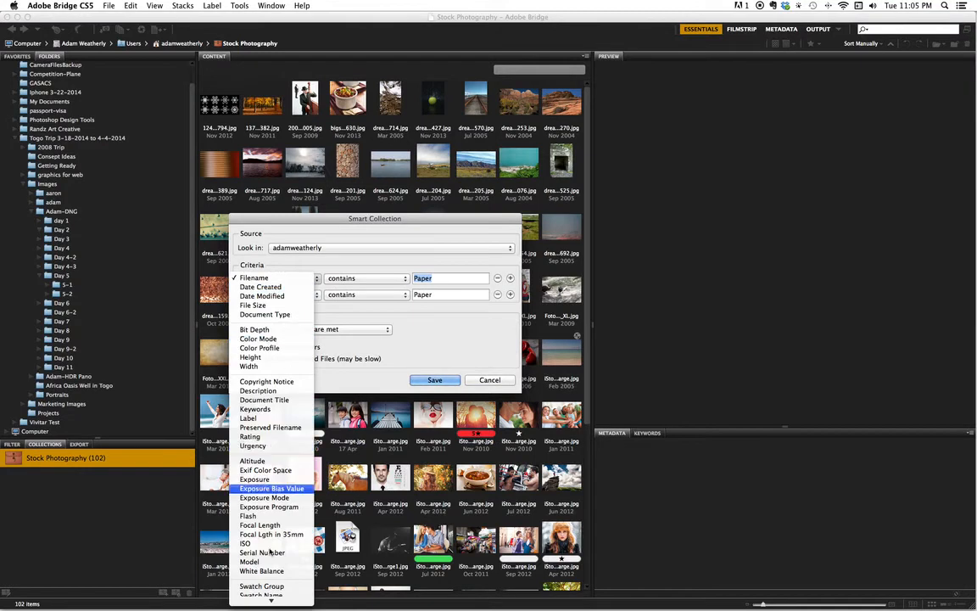
mouse_move(276, 596)
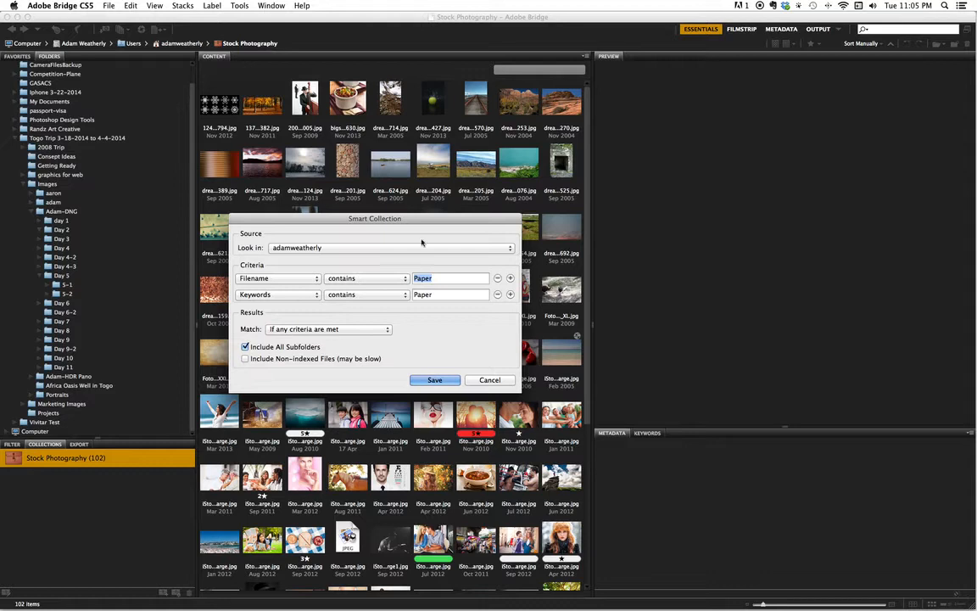
left_click(490, 380)
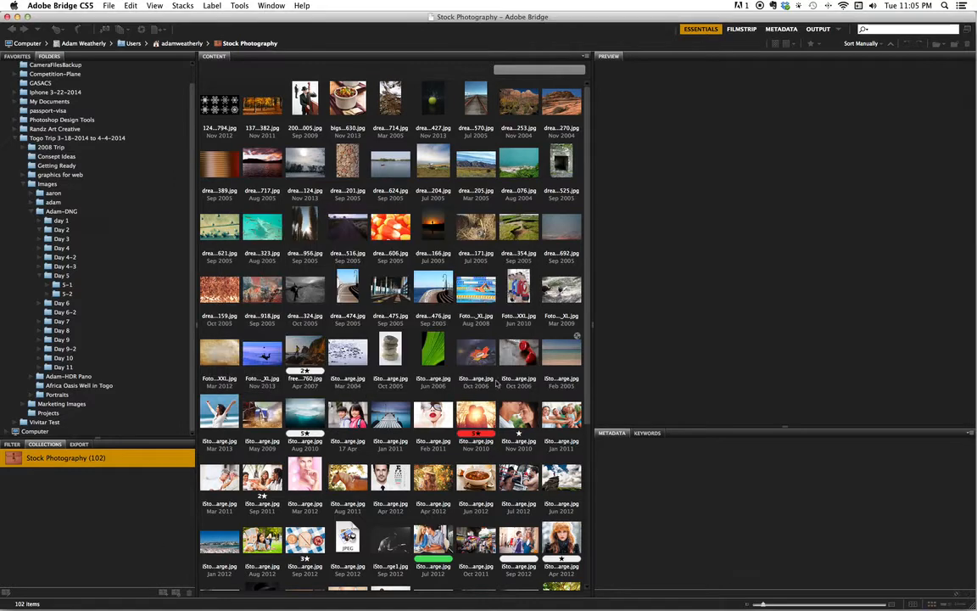
Step: Create a new regular collection named "Texture"
left_click(163, 593)
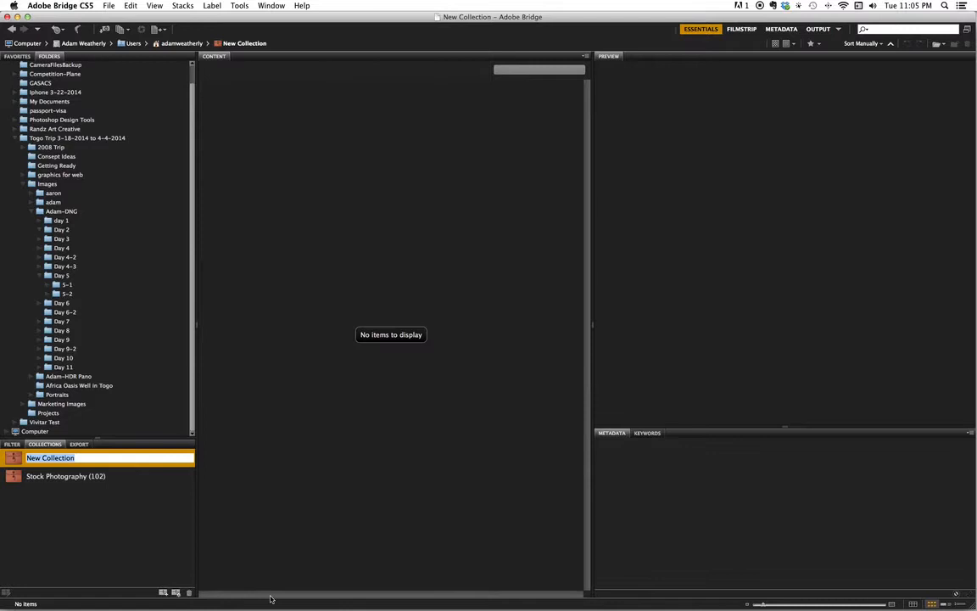
type("Textu")
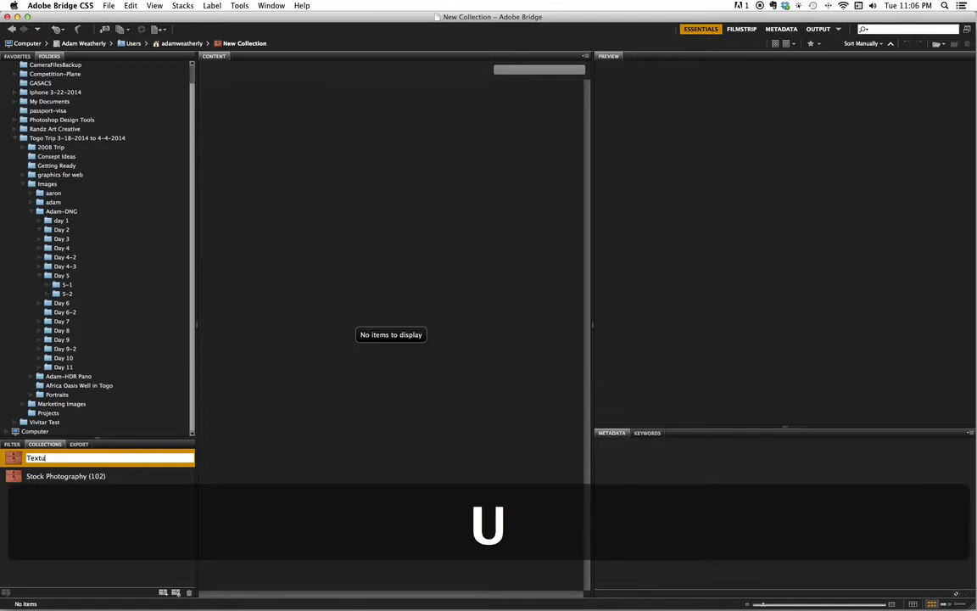
type("re")
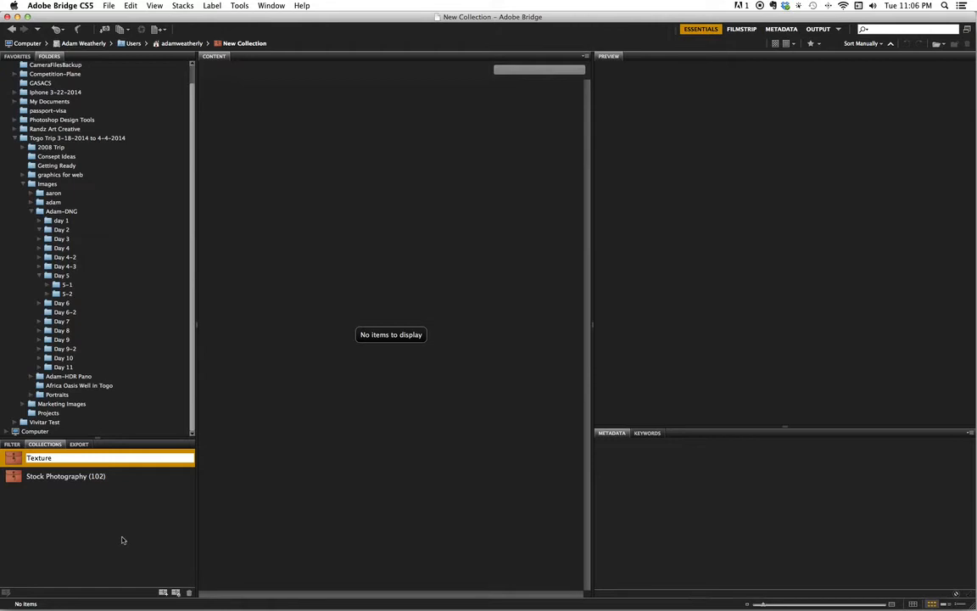
key("Return")
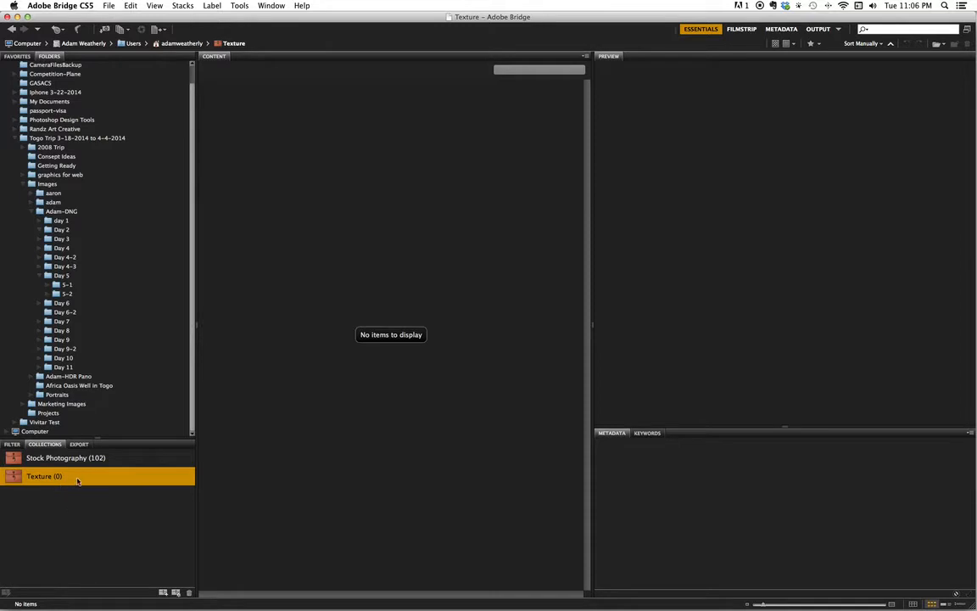
Step: Add the Day 8 photos _MG_4460, _MG_4492 and _MG_4500 to the Texture collection
left_click(62, 332)
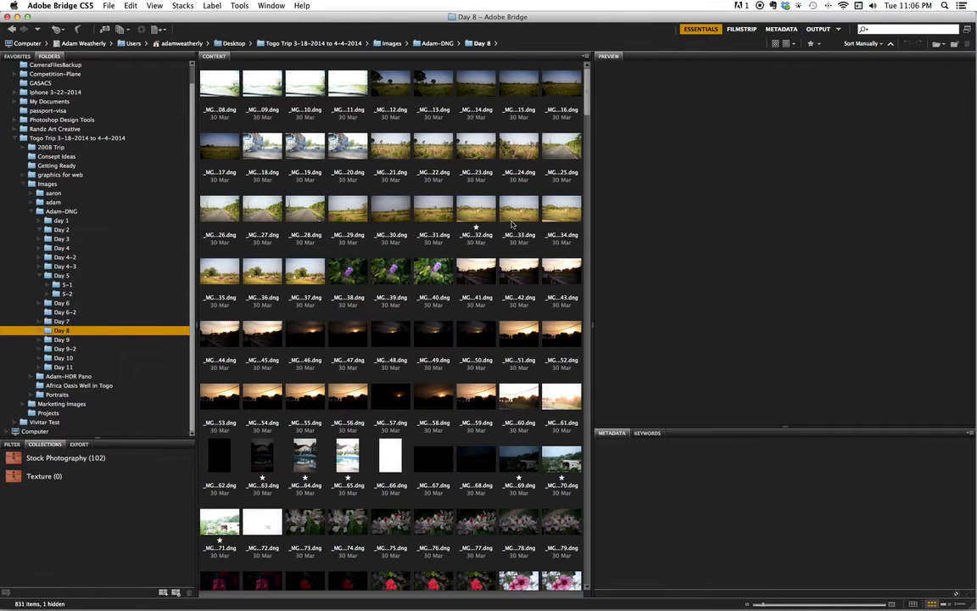
scroll(587, 150, "down", 5)
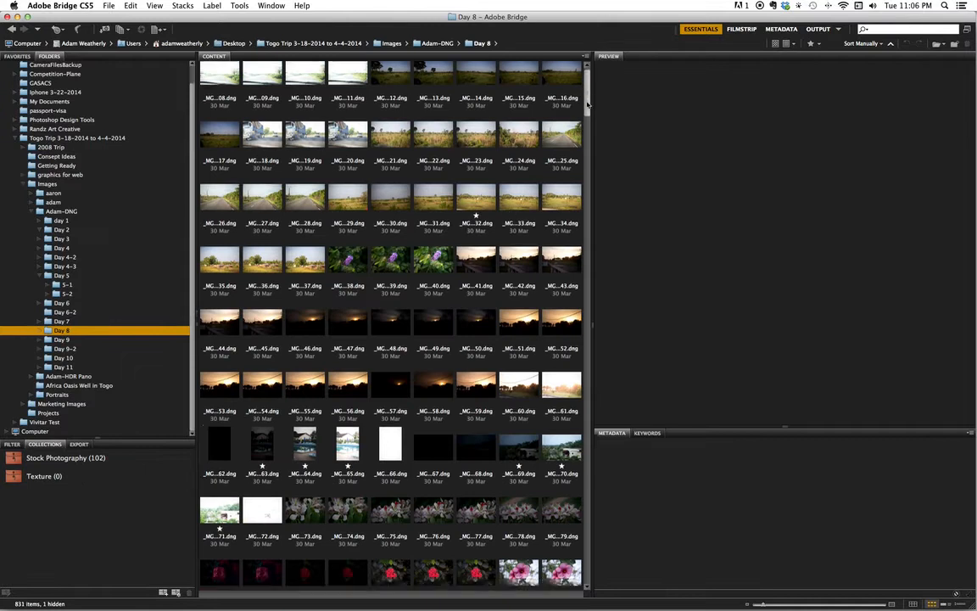
left_click_drag(586, 149, 590, 238)
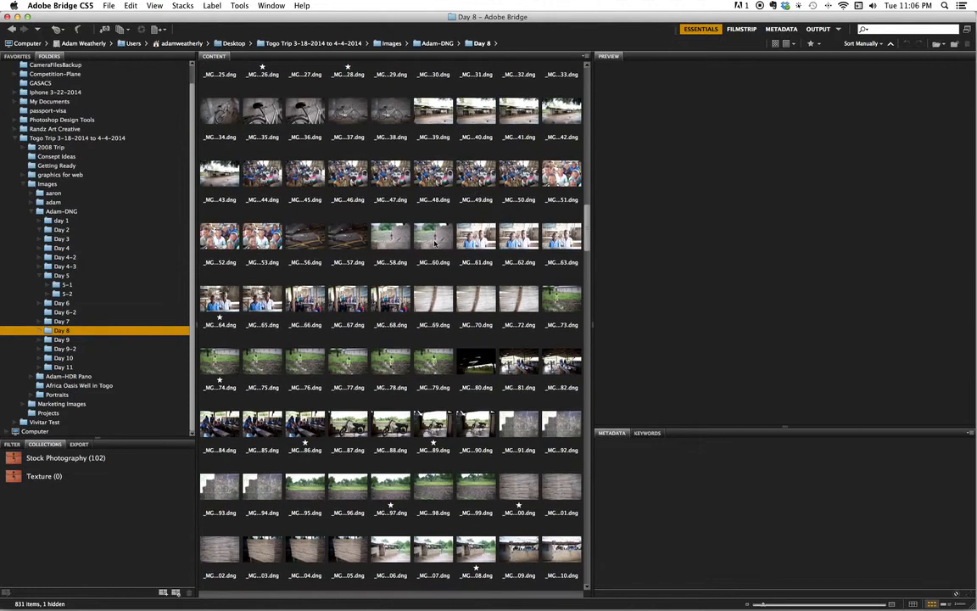
left_click(431, 242)
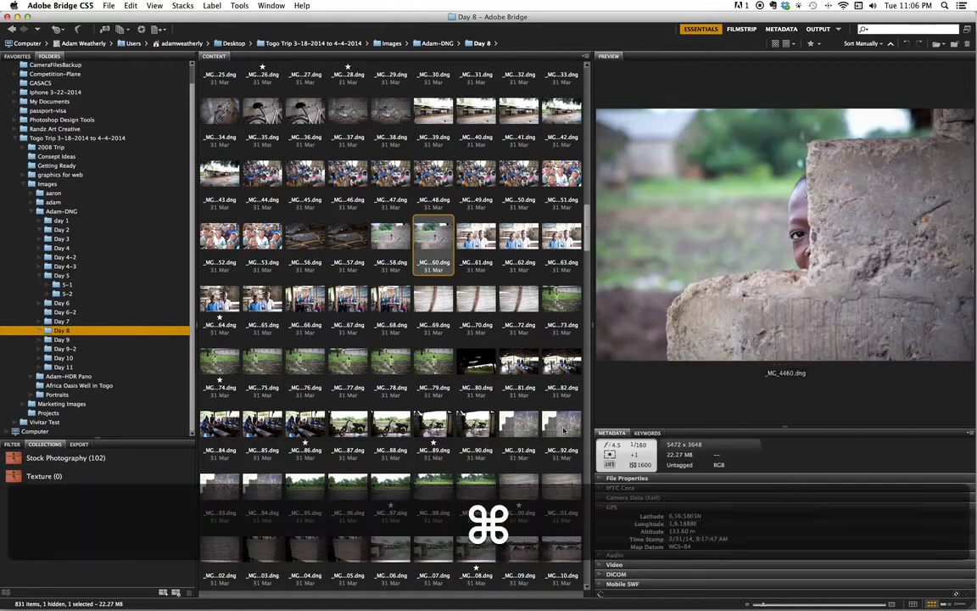
left_click(557, 428, "super")
left_click(523, 483, "super")
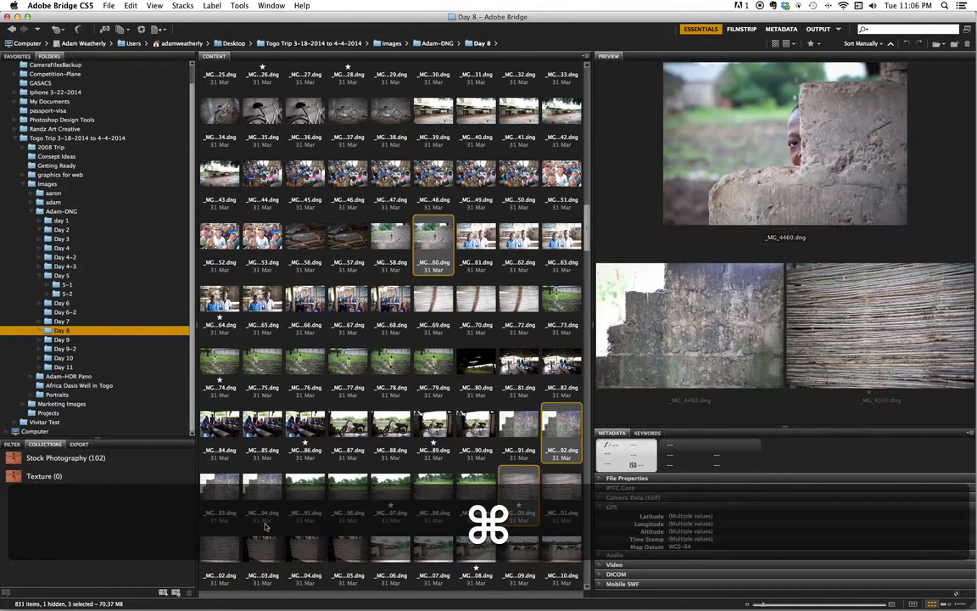
left_click_drag(519, 491, 51, 477)
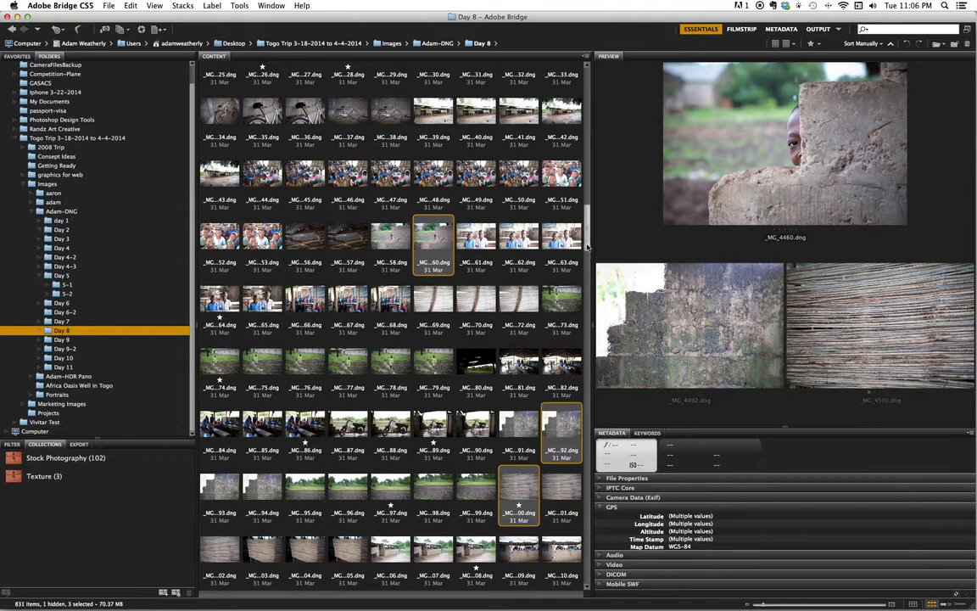
Step: Browse the remaining Day 8 photos for more texture images
scroll(584, 295, "down", 7)
scroll(588, 291, "down", 6)
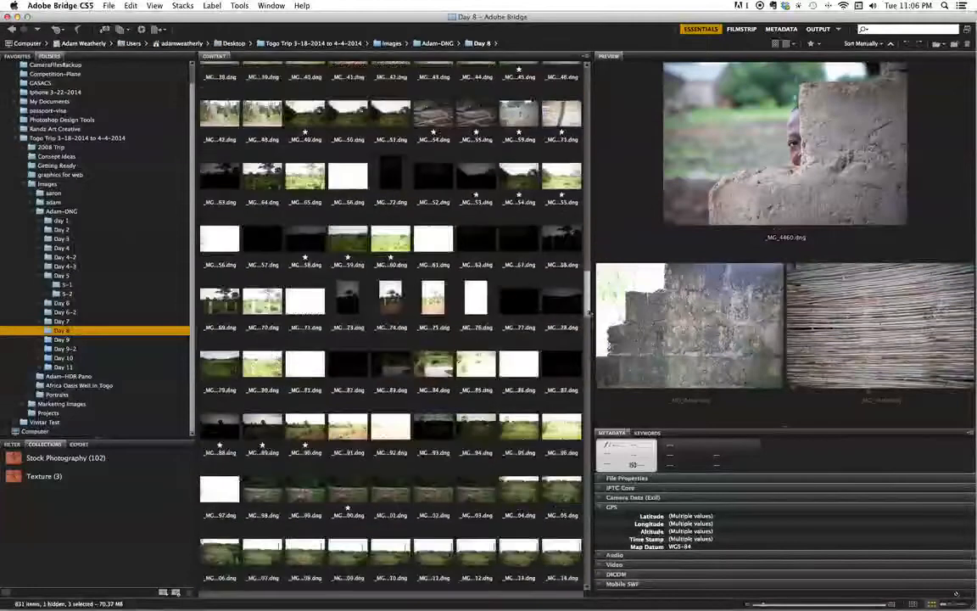
scroll(591, 335, "down", 5)
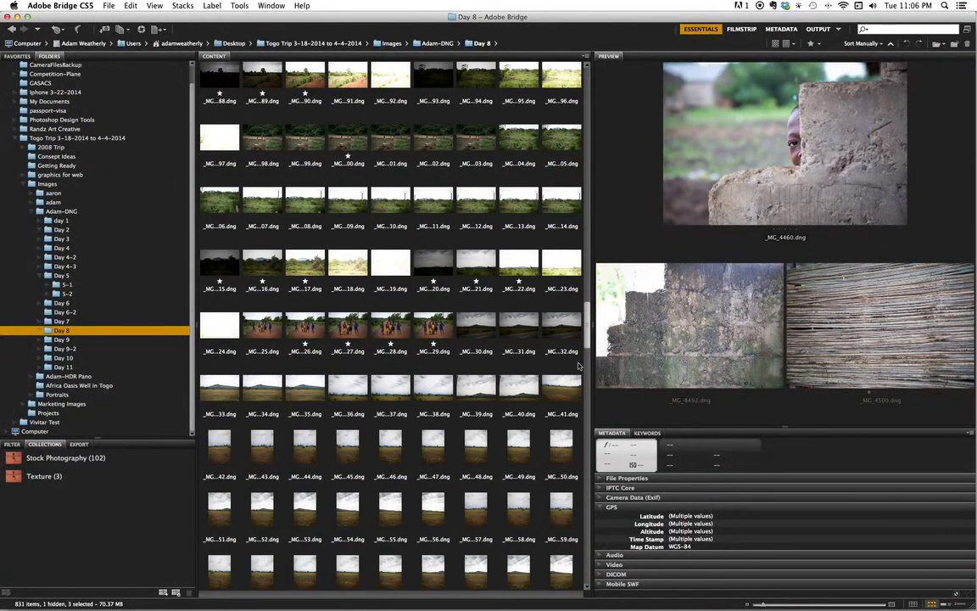
scroll(586, 435, "down", 7)
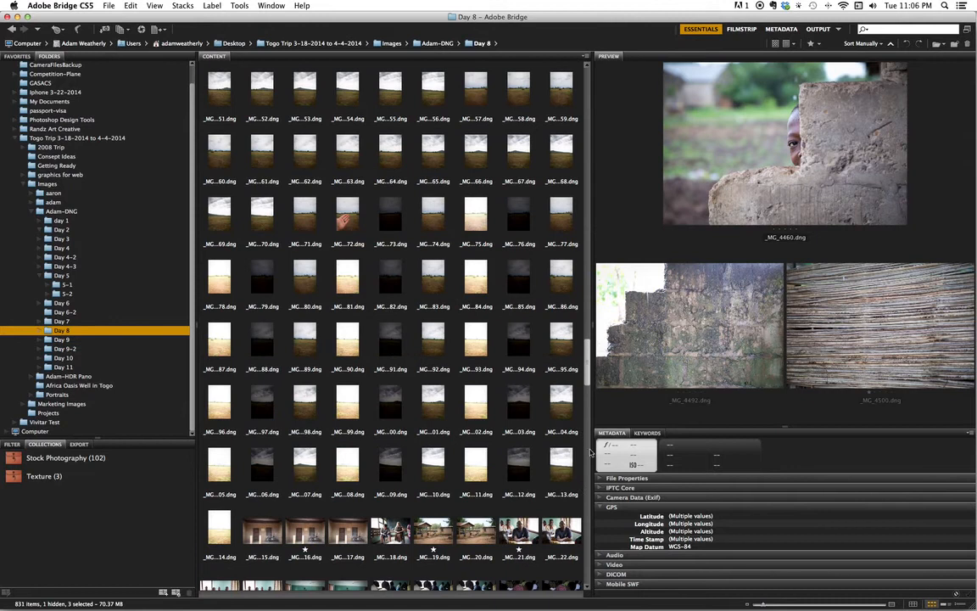
scroll(592, 469, "up", 10)
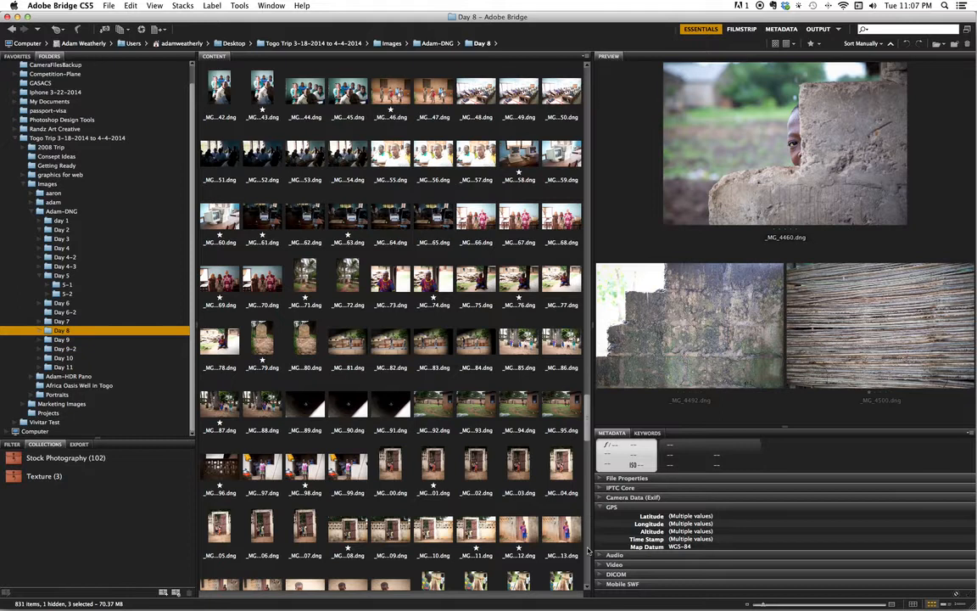
scroll(588, 518, "up", 10)
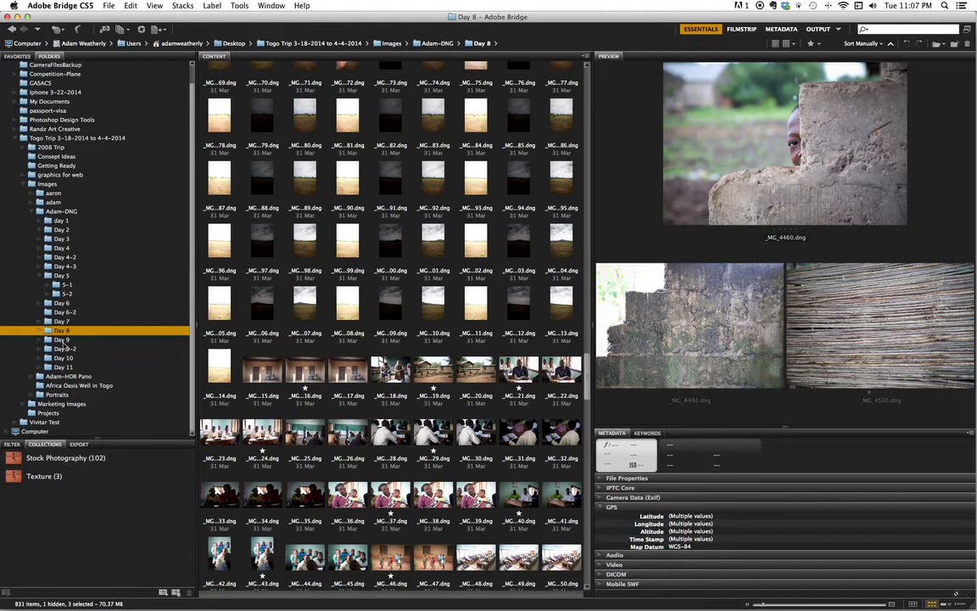
Step: Add the Day 9 photos _MG_5487, 5488, 5491, 5492, 5497, 5498 and 5511 to the Texture collection
left_click(61, 340)
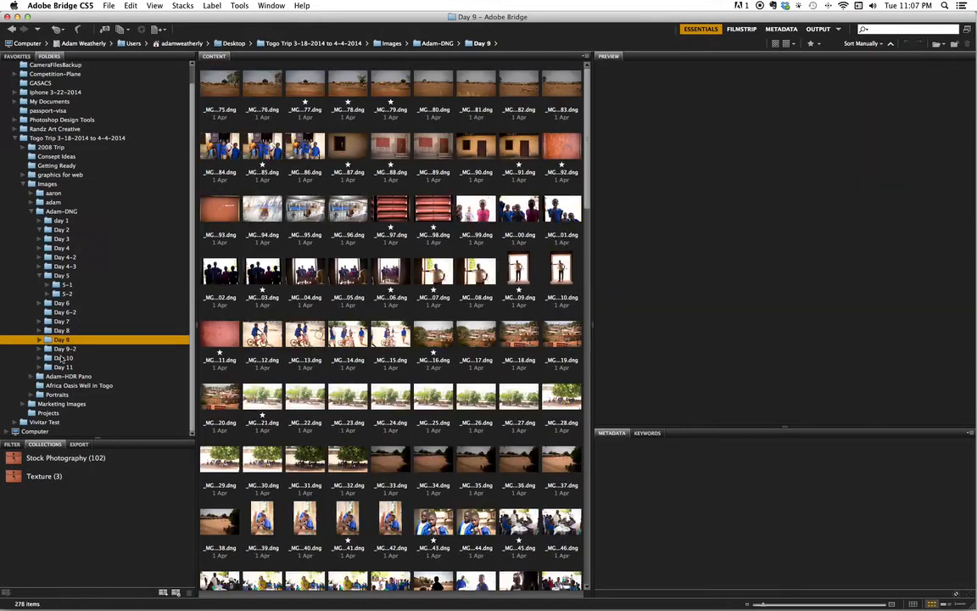
left_click(353, 155)
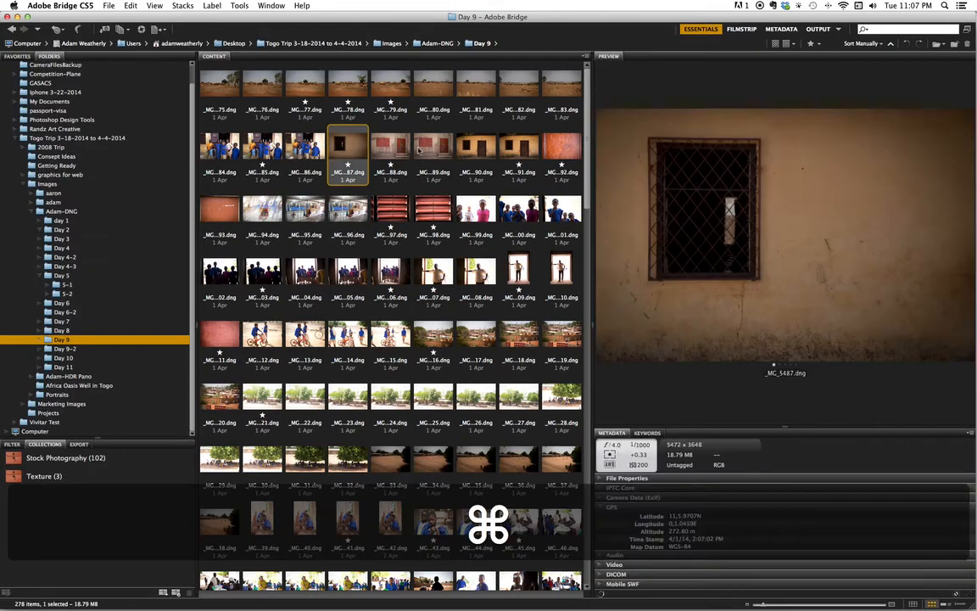
left_click(391, 148, "super")
left_click(560, 152, "super")
left_click(518, 149, "super")
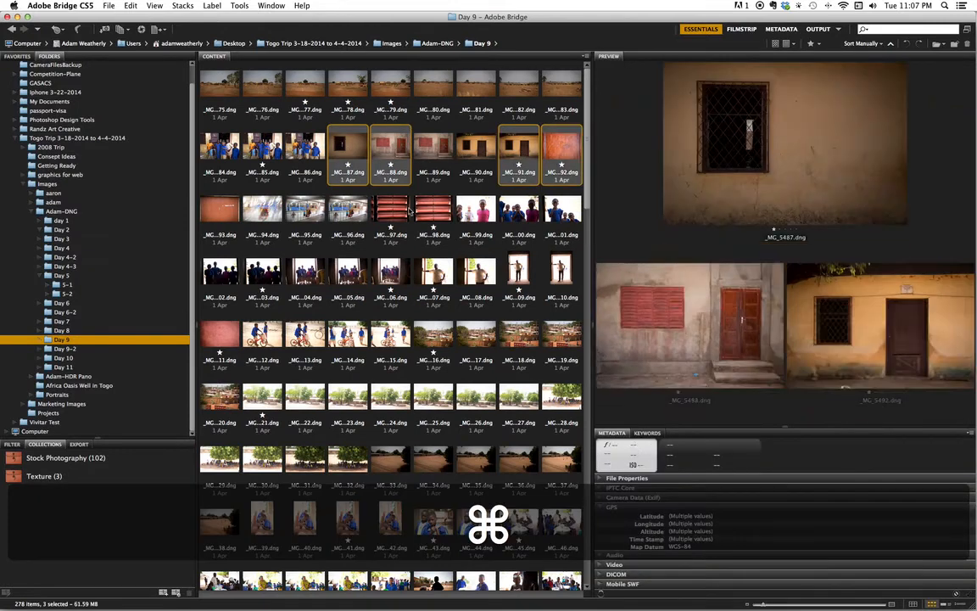
left_click(390, 212, "super")
left_click(433, 212, "super")
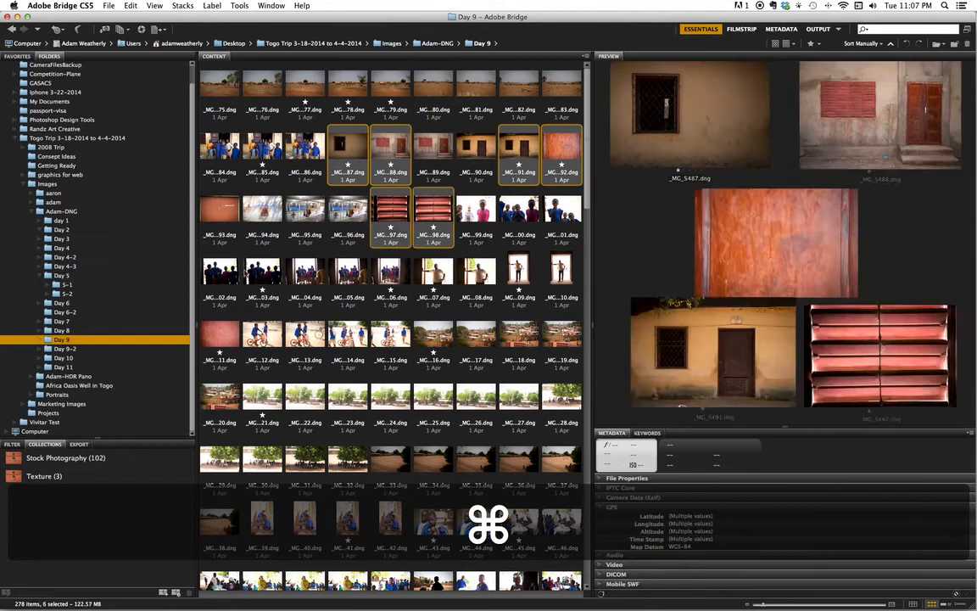
left_click(220, 338, "super")
left_click_drag(400, 199, 54, 477)
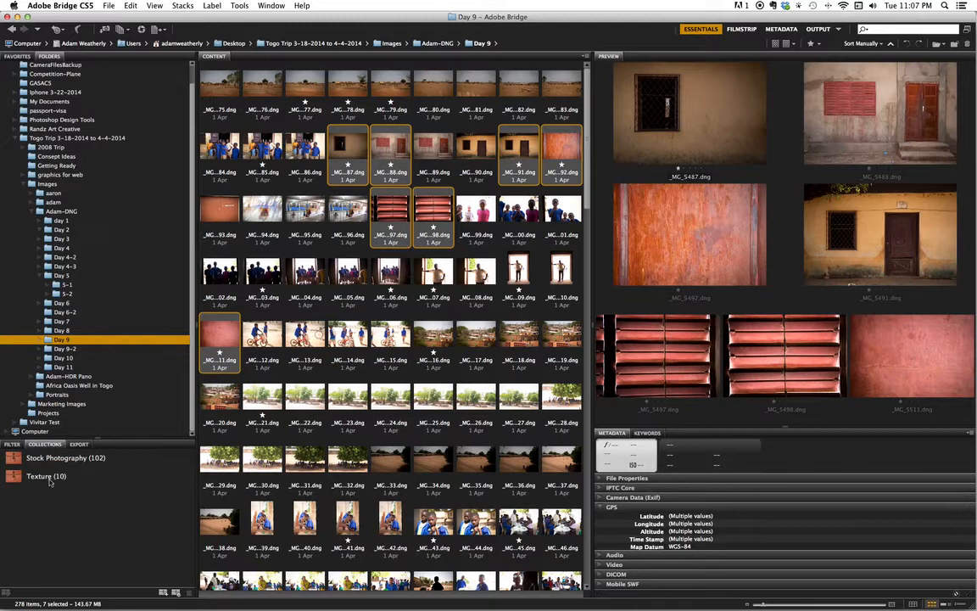
Step: Open the Texture collection and preview its photo _MG_4460.dng of a child behind a wall
left_click(53, 480)
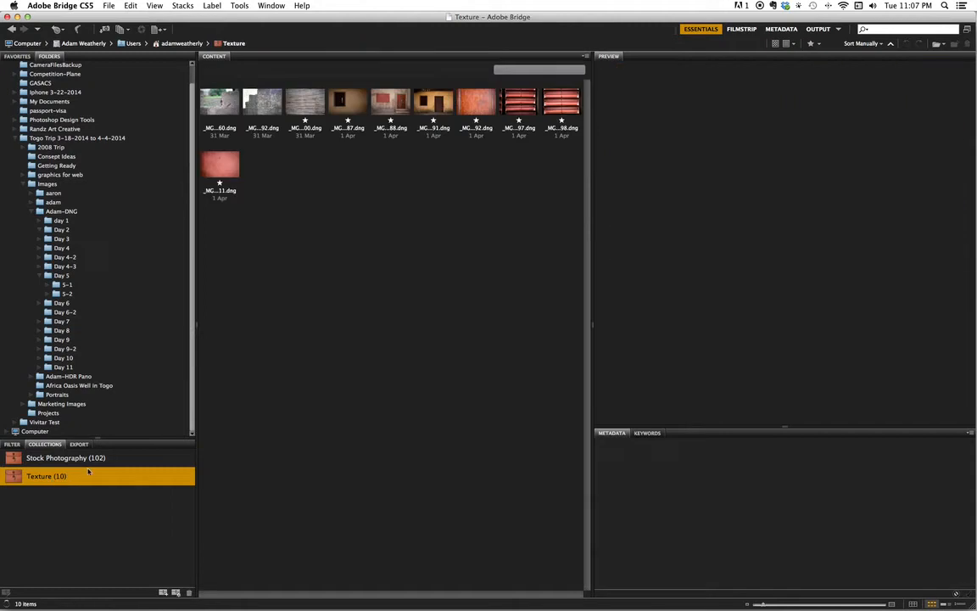
left_click(222, 103)
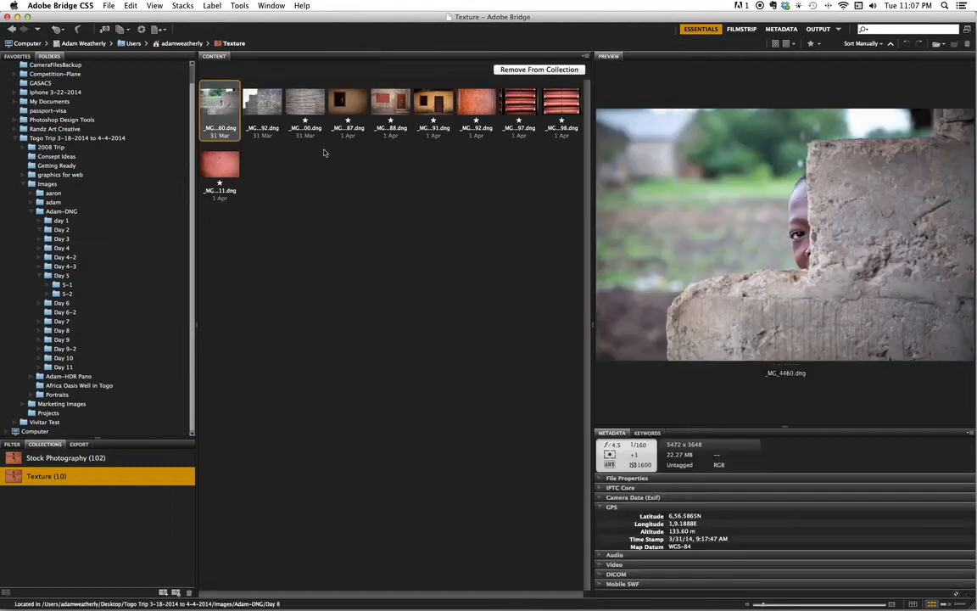